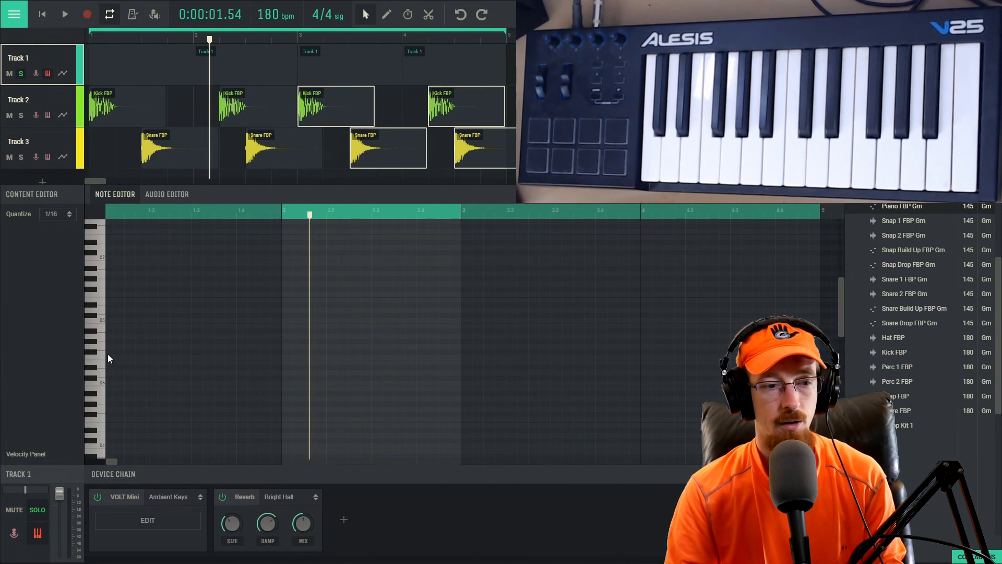
Stack one-beat notes of the C minor scale, C5, D5, D#5, F5, G5, G#5, A#5 and C6, at the start of bar 1 on Track 1.
{"action": "left_click", "coordinate": [109, 384]}
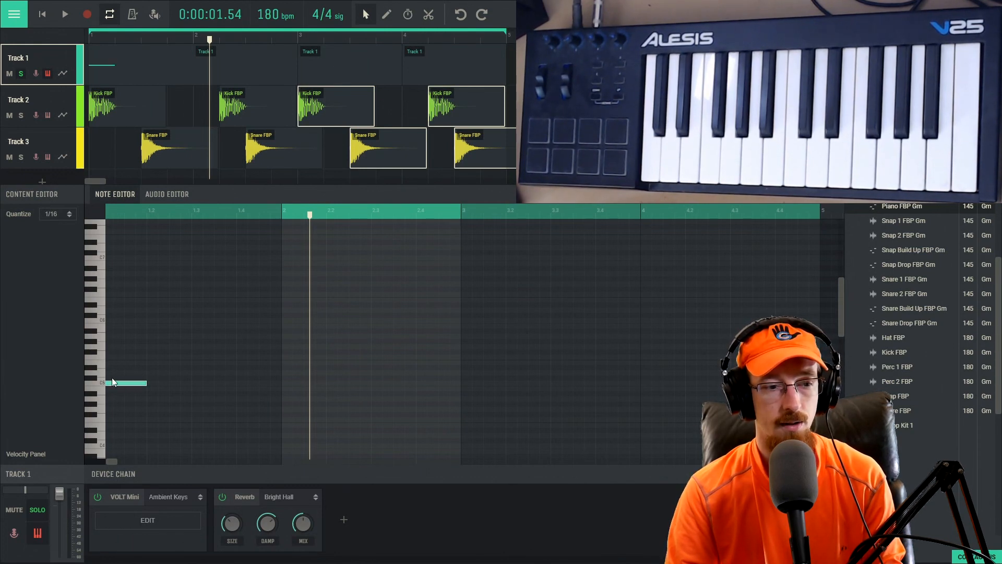
{"action": "left_click", "coordinate": [109, 374]}
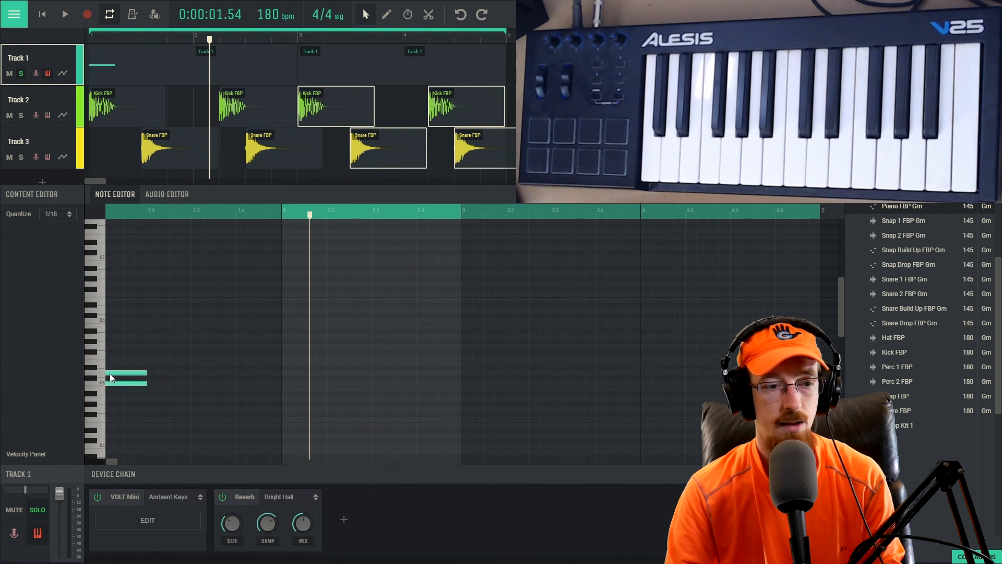
{"action": "left_click", "coordinate": [108, 367]}
{"action": "left_click", "coordinate": [109, 357]}
{"action": "left_click", "coordinate": [109, 347]}
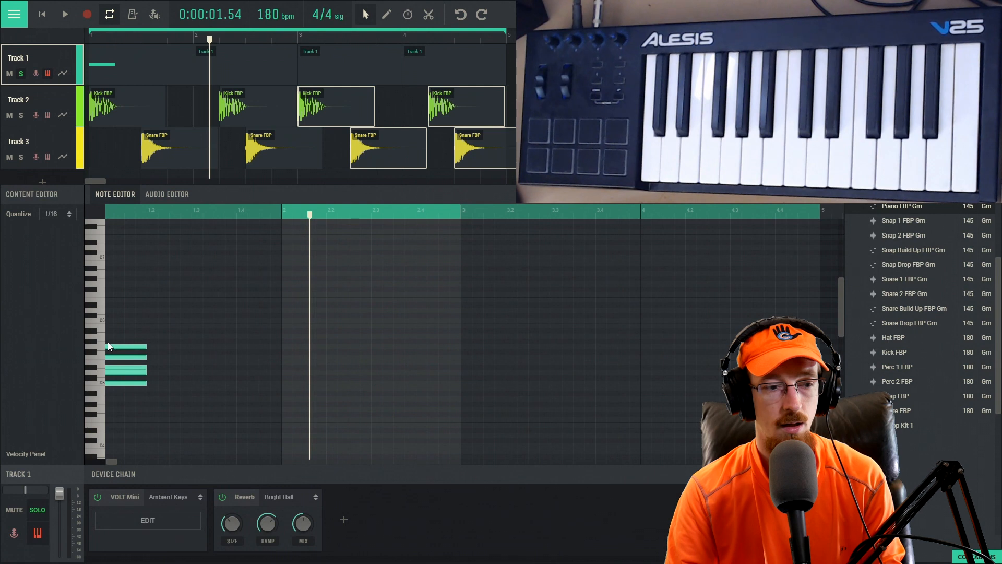
{"action": "left_click", "coordinate": [108, 342]}
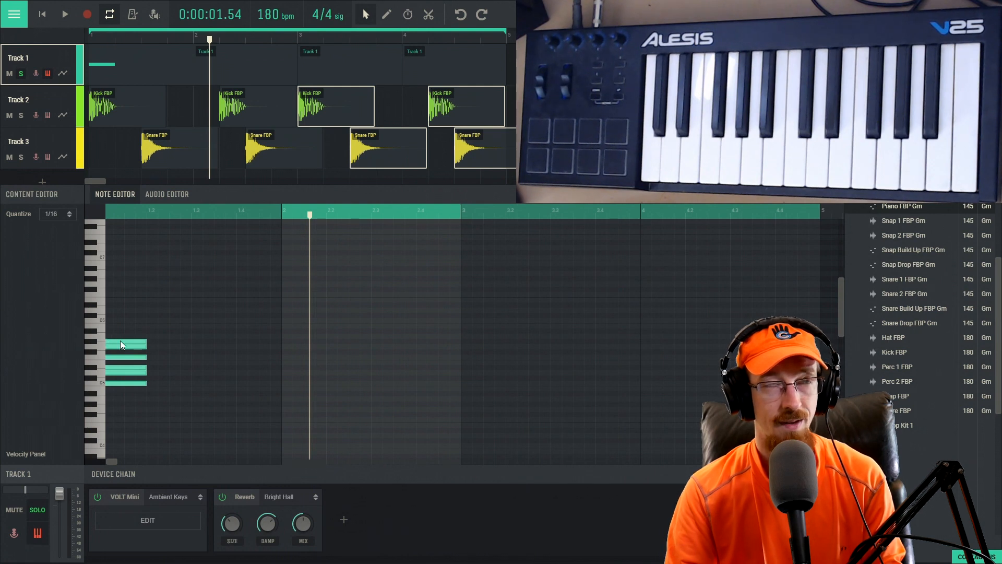
{"action": "left_click", "coordinate": [108, 330]}
{"action": "left_click", "coordinate": [108, 321]}
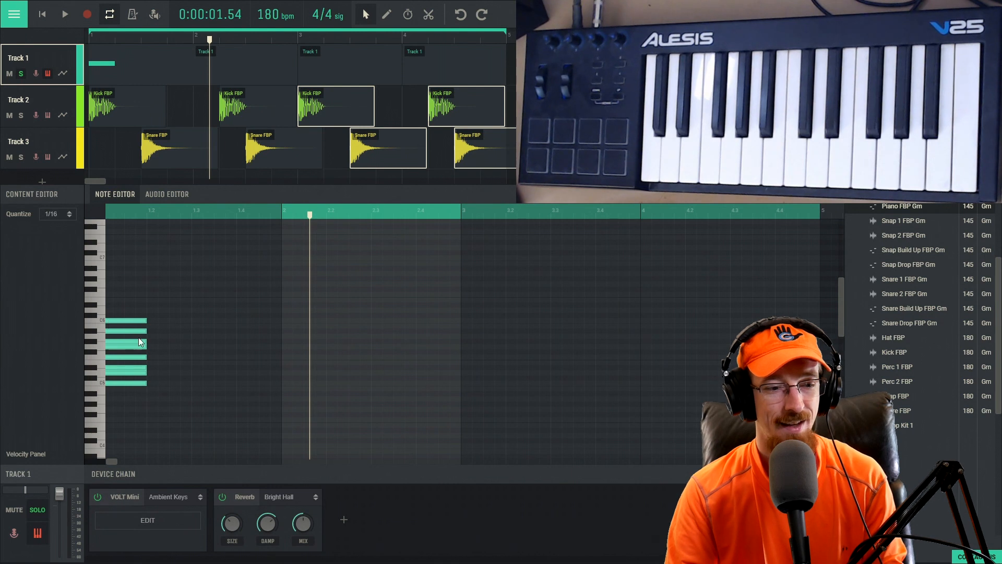
{"action": "scroll", "coordinate": [150, 374], "scroll_direction": "up", "scroll_amount": 5}
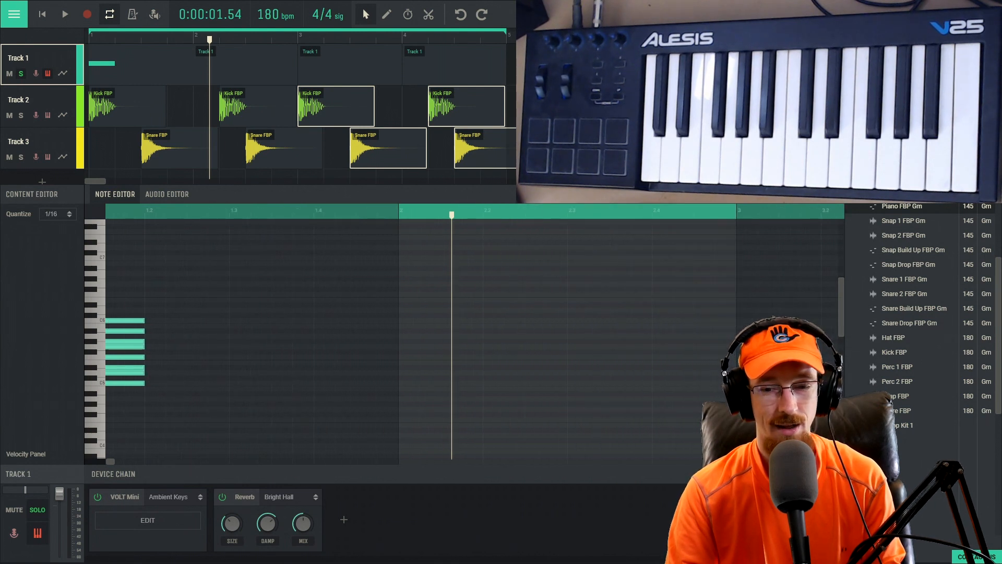
{"action": "scroll", "coordinate": [230, 355], "scroll_direction": "left", "scroll_amount": 2}
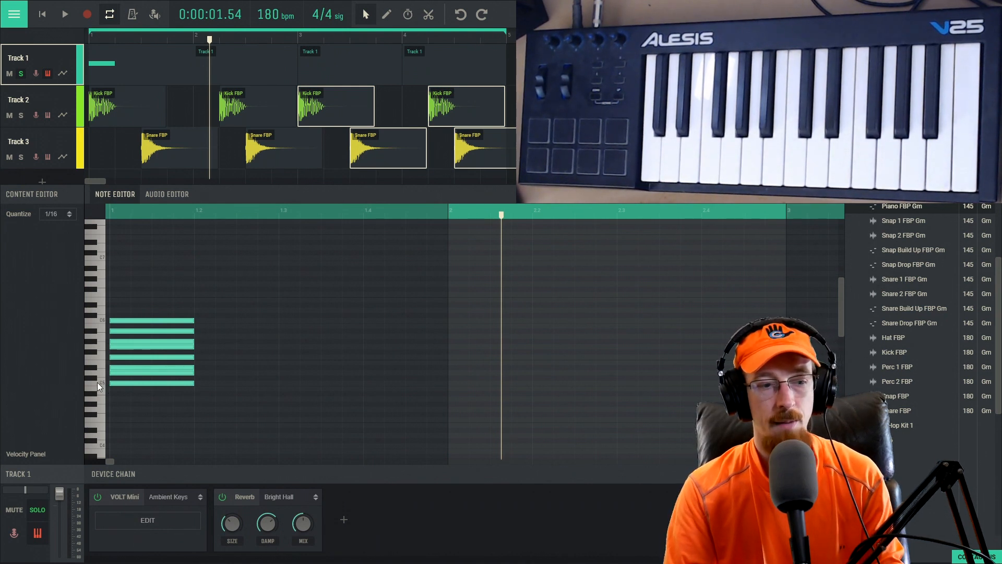
Build a C minor chord from one-beat C5, D#5 and G5 notes at beat 1.3 and play it back.
{"action": "double_click", "coordinate": [280, 383]}
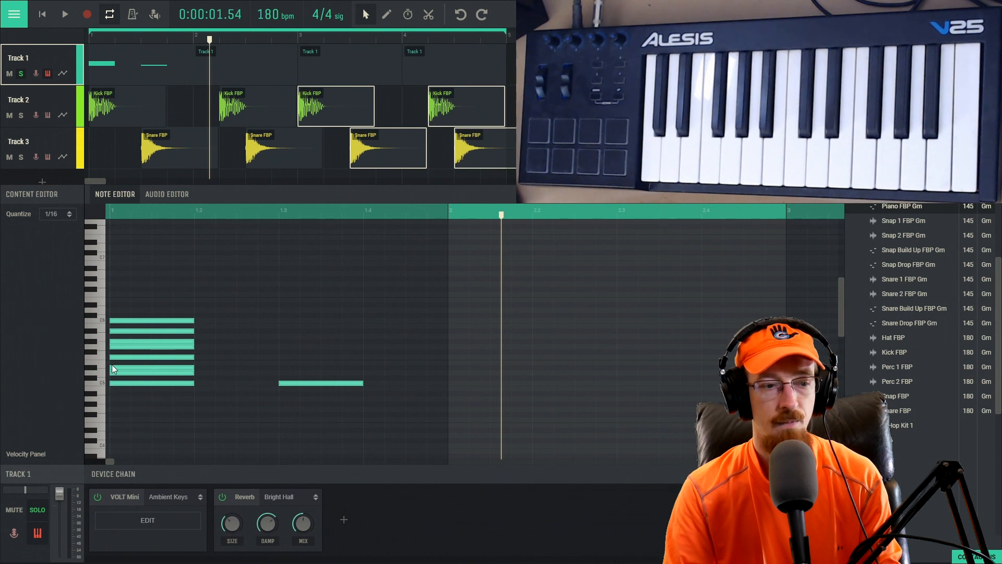
{"action": "left_click", "coordinate": [94, 367]}
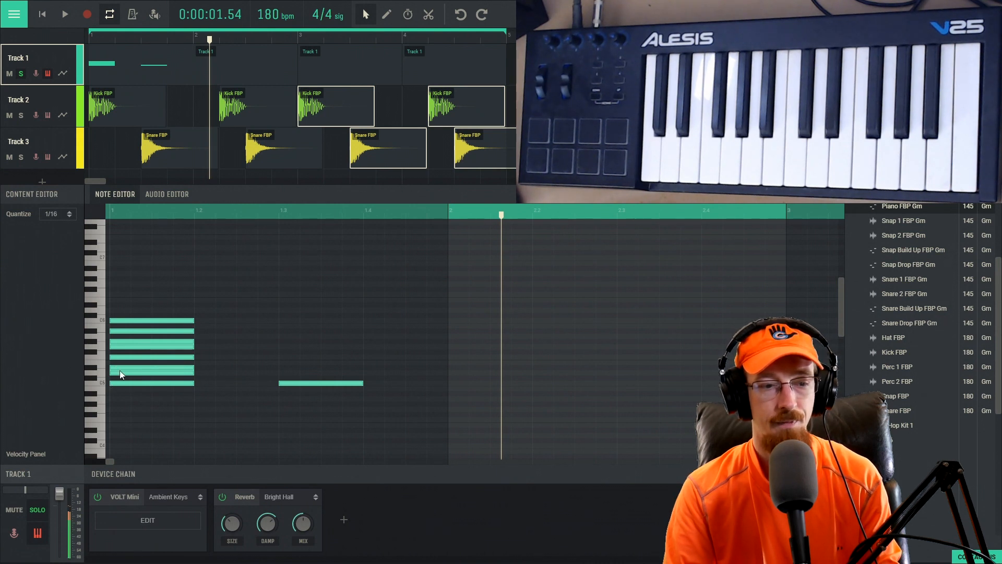
{"action": "double_click", "coordinate": [280, 368]}
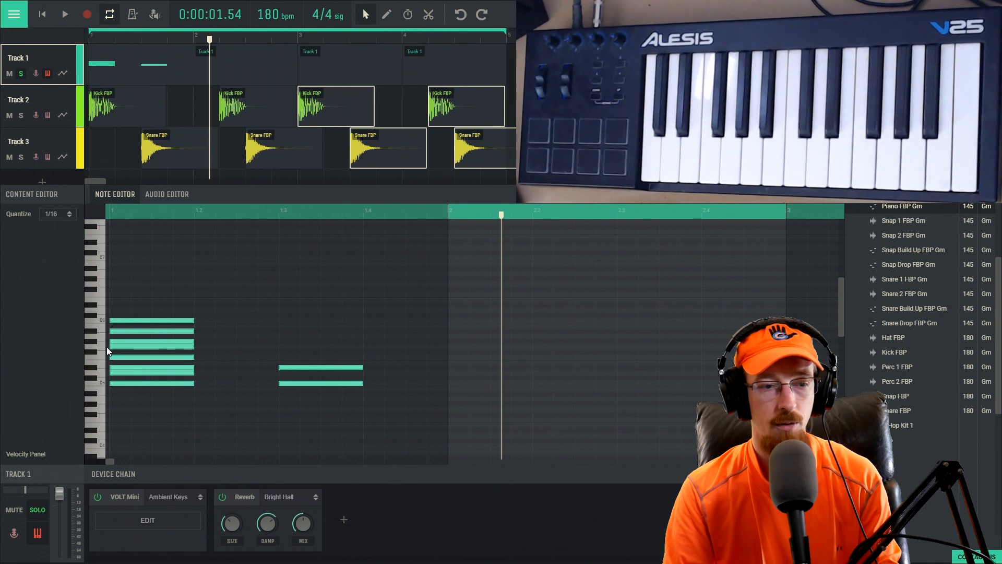
{"action": "double_click", "coordinate": [284, 346]}
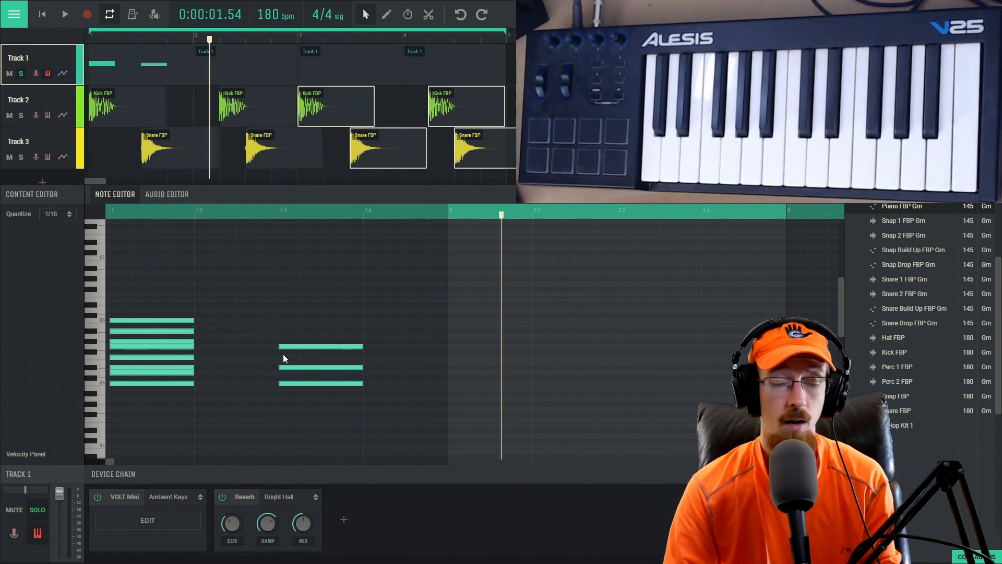
{"action": "left_click", "coordinate": [281, 215]}
{"action": "key", "text": "space"}
{"action": "left_click", "coordinate": [272, 214]}
{"action": "key", "text": "space"}
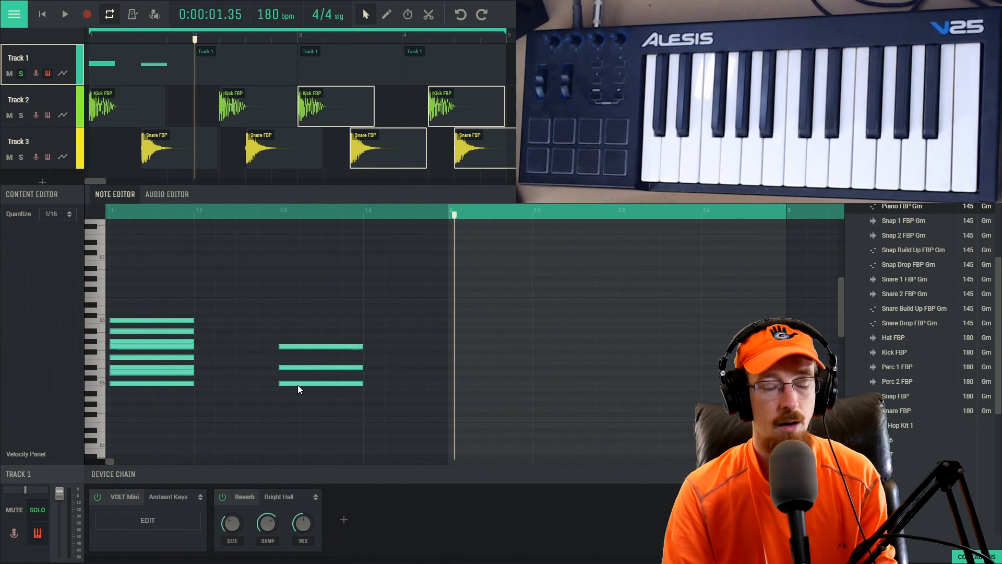
{"action": "left_click", "coordinate": [313, 215]}
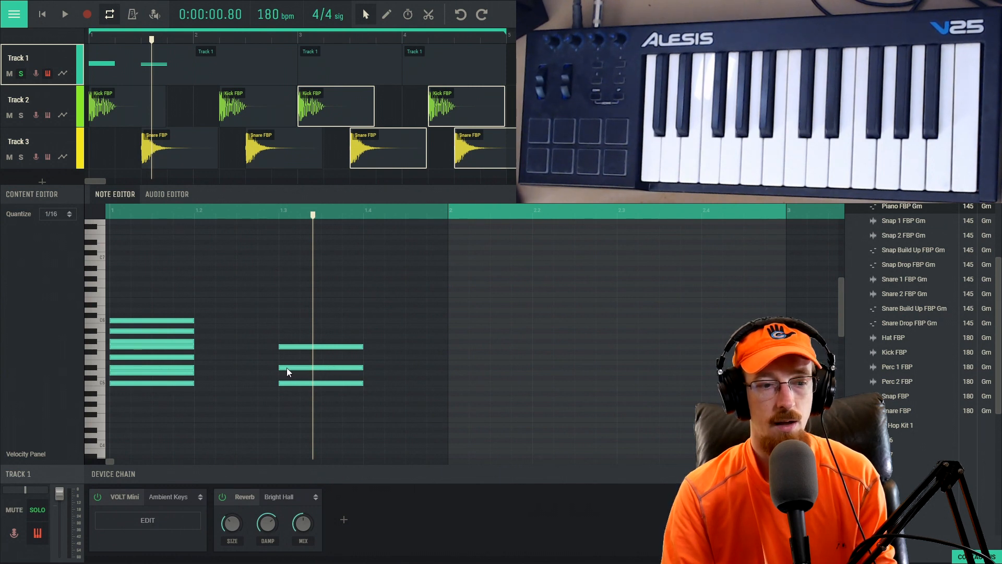
Add a second chord of one-beat D#5, G5 and A#5 notes at beat 1.4 and play both chords.
{"action": "double_click", "coordinate": [368, 367]}
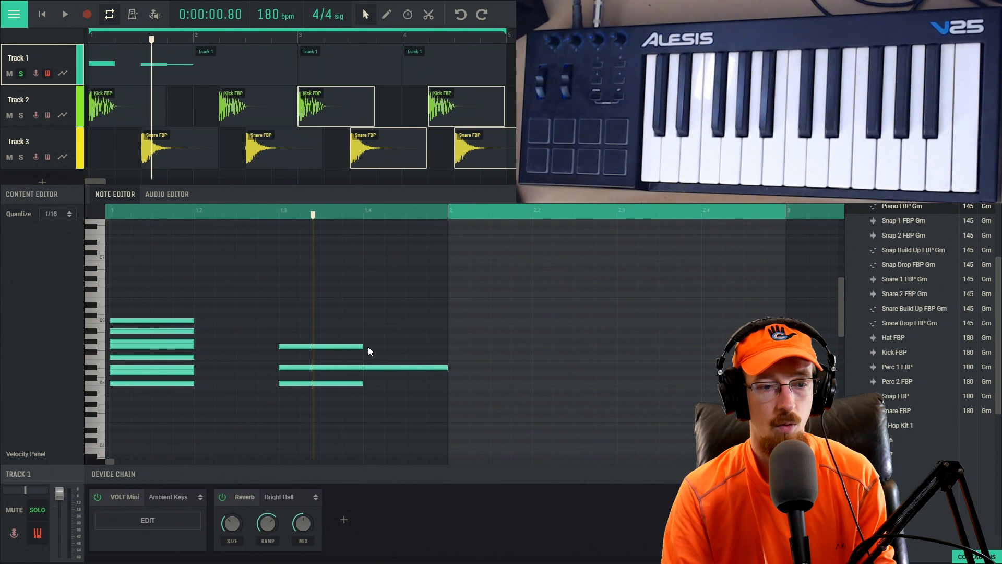
{"action": "double_click", "coordinate": [368, 347]}
{"action": "left_click", "coordinate": [337, 347]}
{"action": "left_click", "coordinate": [398, 346]}
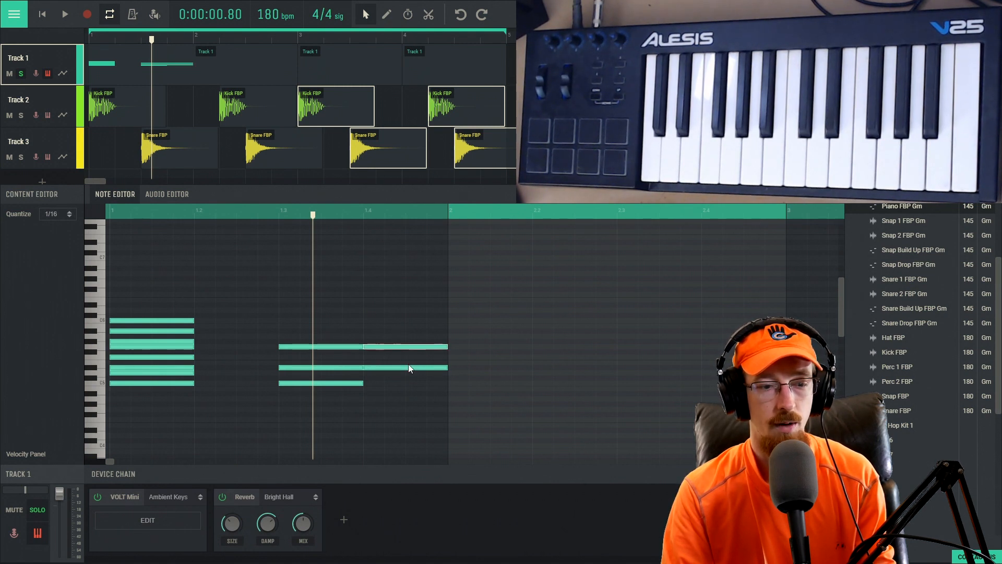
{"action": "left_click", "coordinate": [377, 368]}
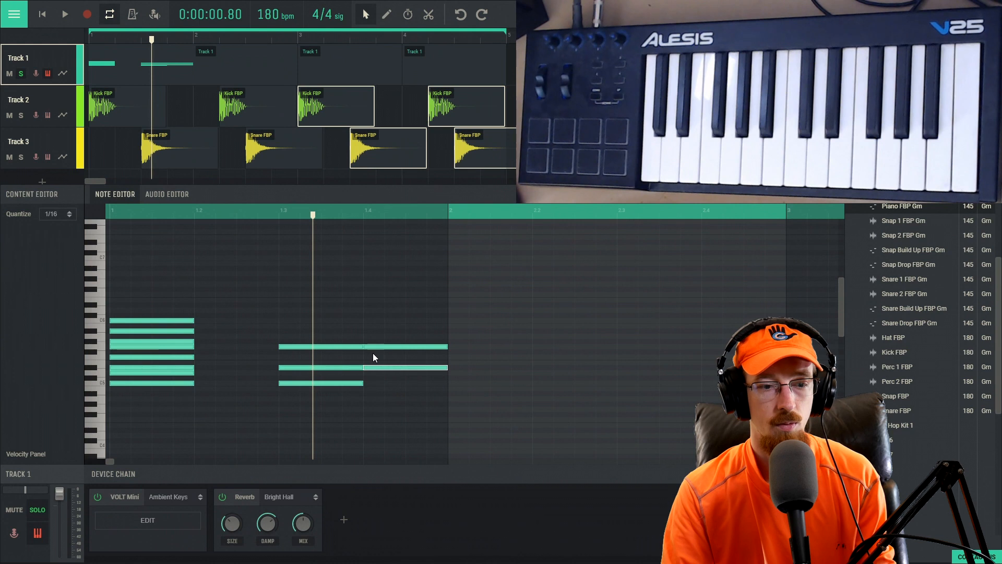
{"action": "double_click", "coordinate": [371, 330]}
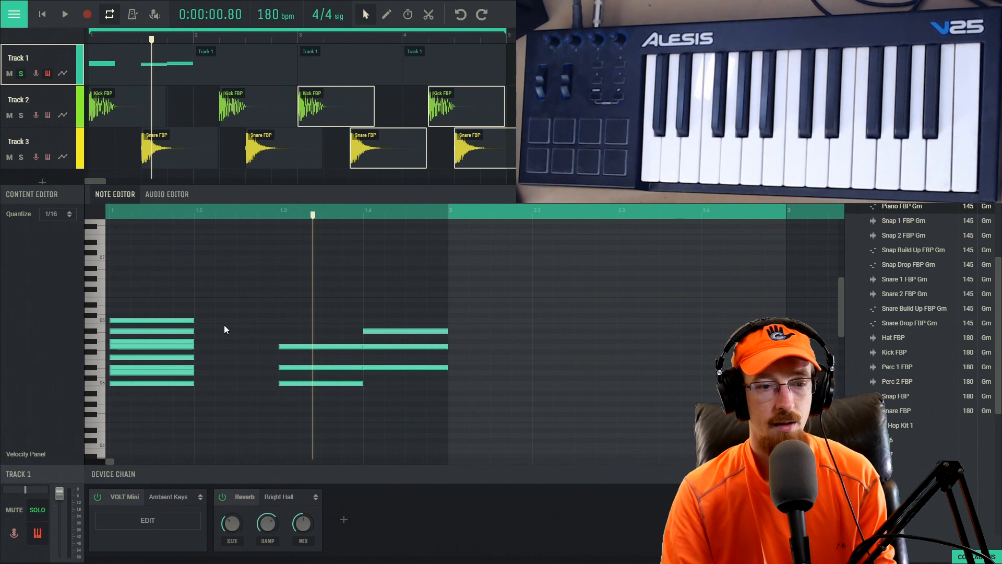
{"action": "left_click", "coordinate": [378, 214]}
{"action": "left_click", "coordinate": [358, 214]}
{"action": "key", "text": "space"}
{"action": "key", "text": "space"}
{"action": "left_click", "coordinate": [277, 214]}
{"action": "key", "text": "space"}
{"action": "key", "text": "space"}
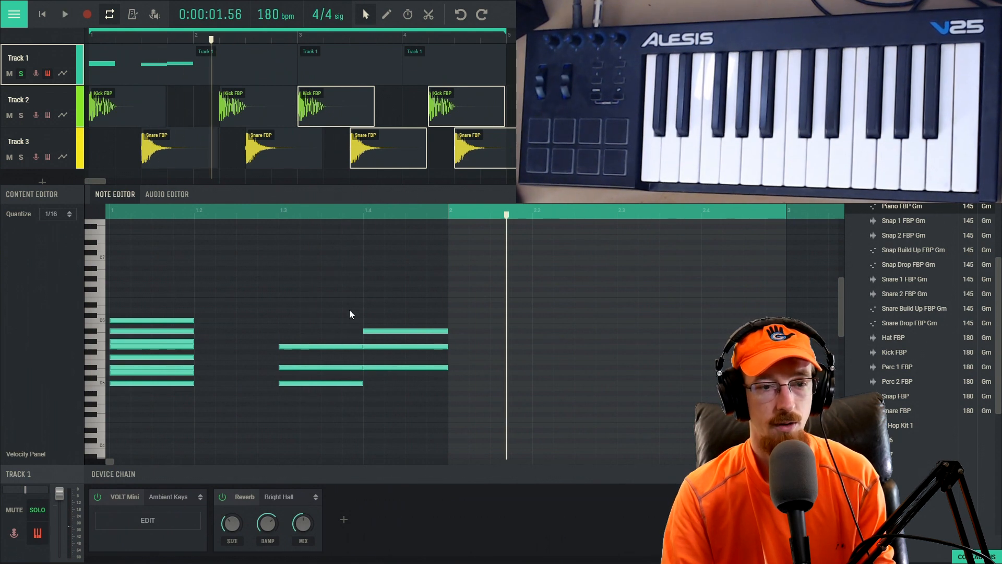
Stop playback and delete the stacked scale notes at the start of bar 1.
{"action": "scroll", "coordinate": [366, 324], "scroll_direction": "down", "scroll_amount": 2}
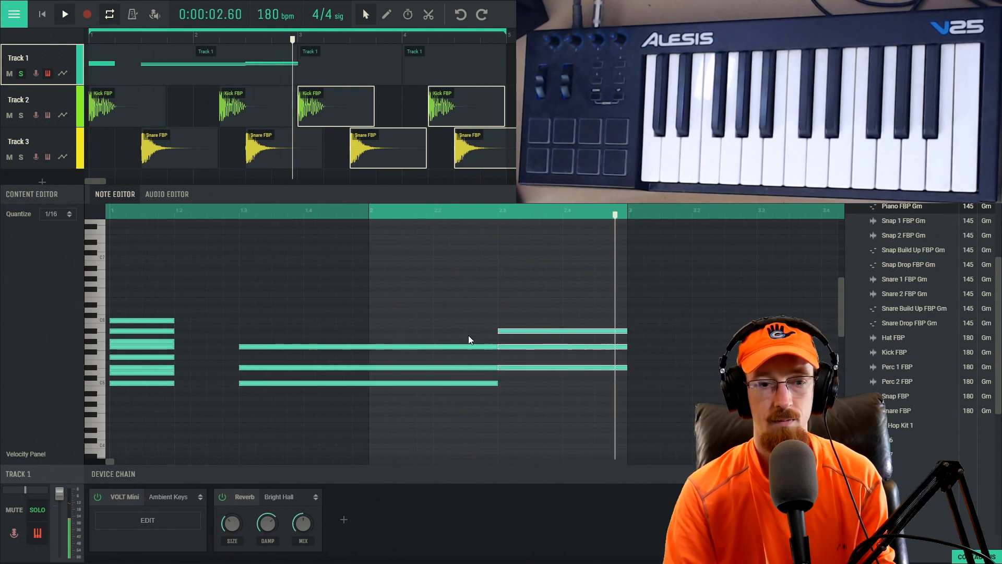
{"action": "key", "text": "space"}
{"action": "left_click_drag", "start_coordinate": [149, 287], "coordinate": [159, 406]}
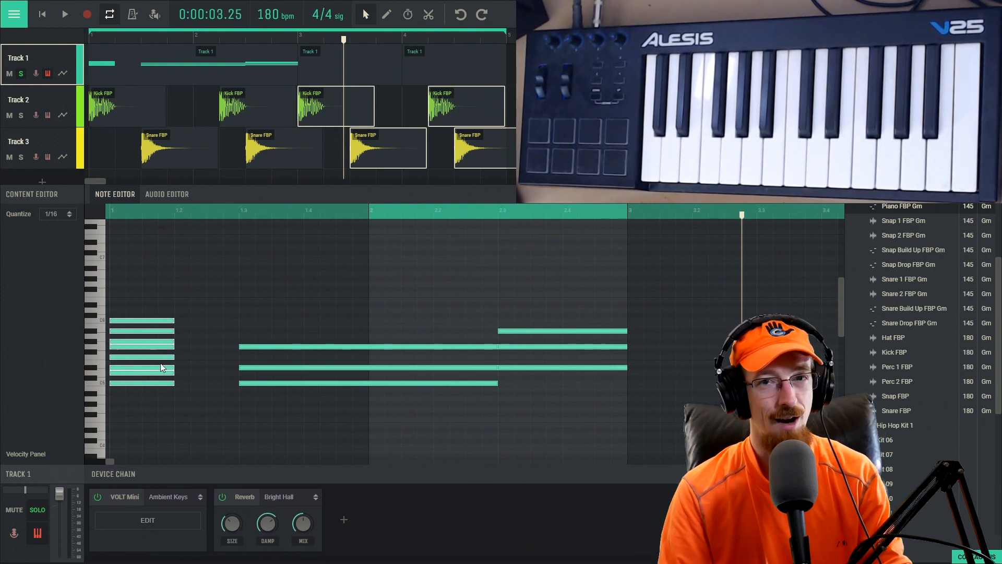
{"action": "key", "text": "Delete"}
Move the first chord to the start of bar 1 and the second to bar 2, extending the second to fill its bar.
{"action": "left_click_drag", "start_coordinate": [256, 258], "coordinate": [336, 381]}
{"action": "left_click_drag", "start_coordinate": [519, 284], "coordinate": [414, 367]}
{"action": "left_click_drag", "start_coordinate": [551, 332], "coordinate": [627, 332]}
{"action": "scroll", "coordinate": [528, 322], "scroll_direction": "down", "scroll_amount": 3}
{"action": "scroll", "coordinate": [433, 334], "scroll_direction": "up", "scroll_amount": 3}
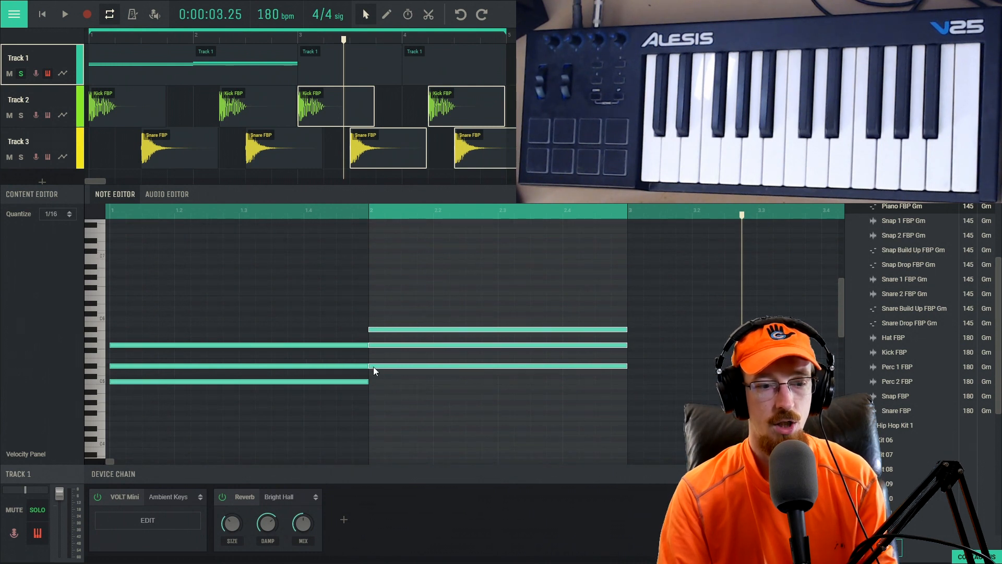
Delete Track 1's separate clips in bars 3 and 4 and extend the first clip to the end of bar 4.
{"action": "left_click", "coordinate": [641, 347]}
{"action": "left_click_drag", "start_coordinate": [635, 343], "coordinate": [675, 340]}
{"action": "left_click", "coordinate": [344, 68]}
{"action": "left_click", "coordinate": [252, 78]}
{"action": "left_click", "coordinate": [355, 77]}
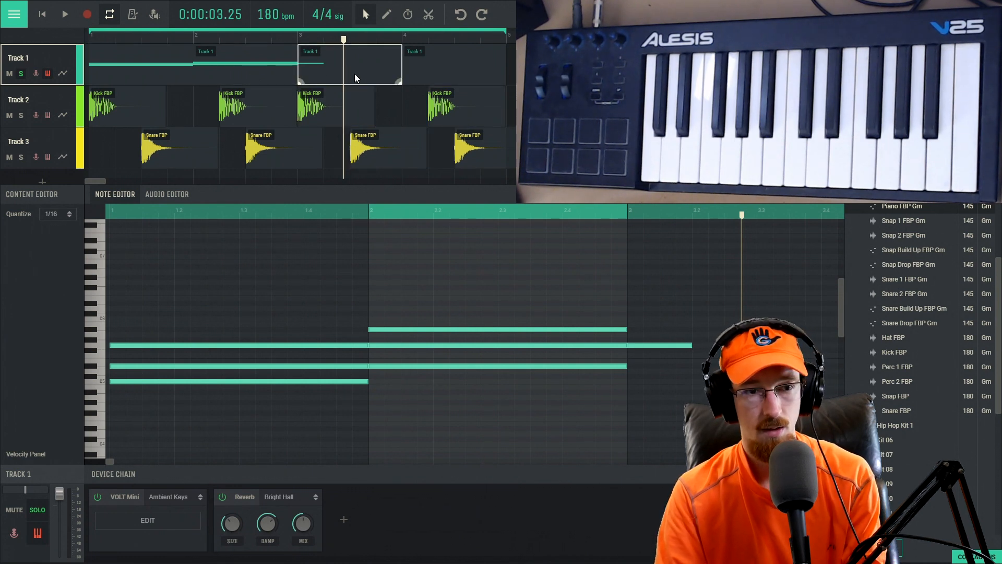
{"action": "key", "text": "Delete"}
{"action": "left_click", "coordinate": [434, 67]}
{"action": "key", "text": "Delete"}
{"action": "left_click", "coordinate": [271, 68]}
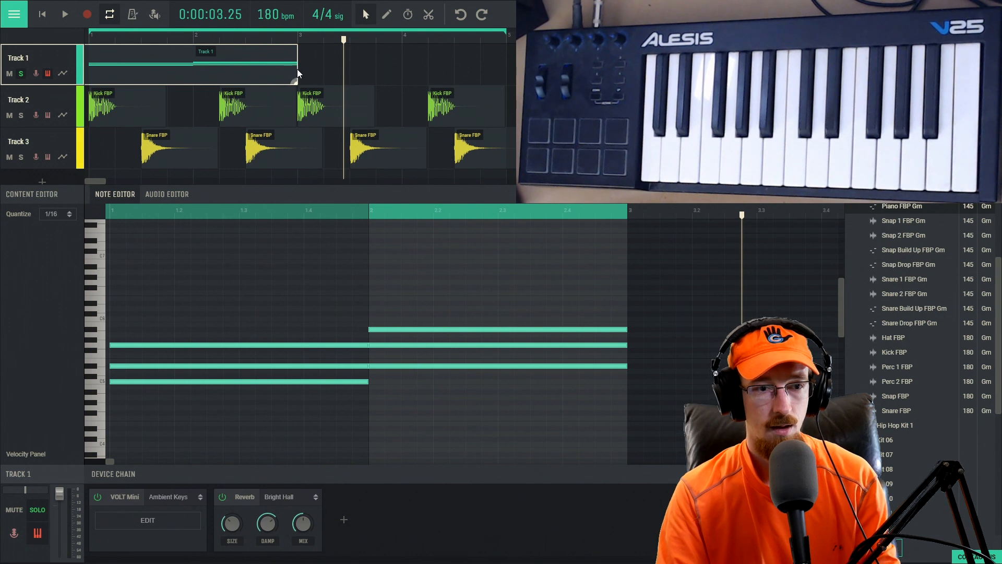
{"action": "left_click_drag", "start_coordinate": [298, 78], "coordinate": [503, 89]}
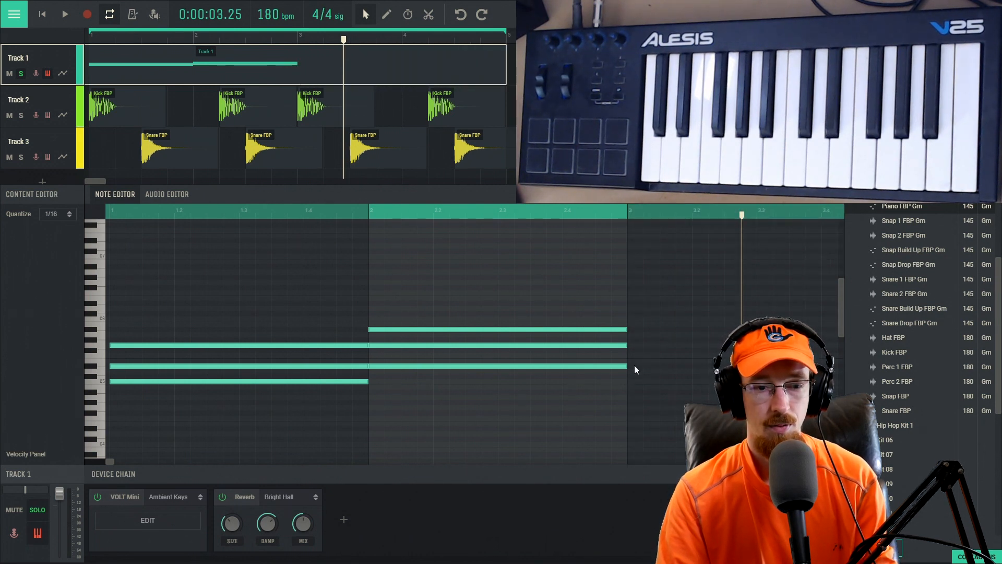
Build a third chord in bar 3 from full-bar G5, A#5 and D6 notes.
{"action": "left_click_drag", "start_coordinate": [629, 345], "coordinate": [732, 345]}
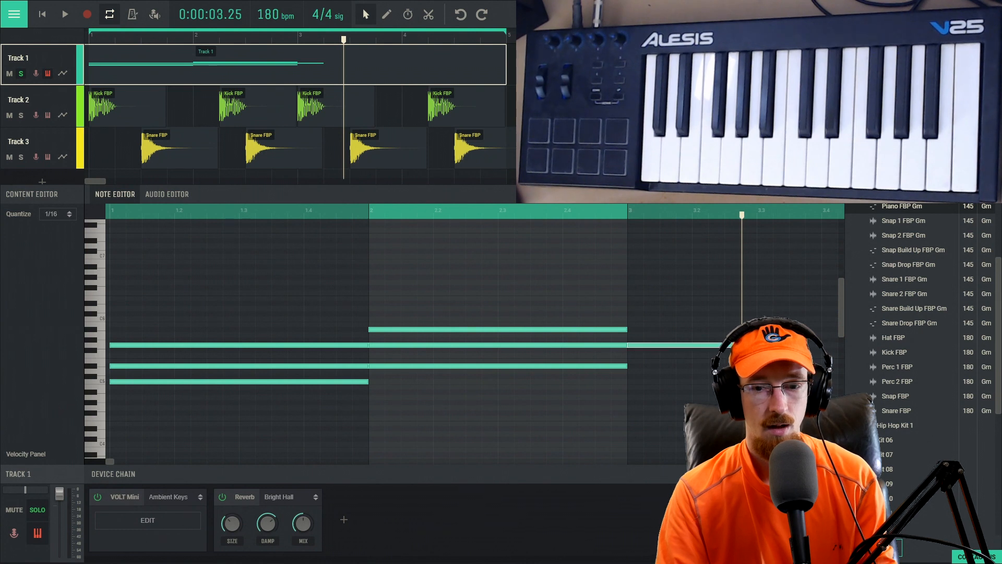
{"action": "key", "text": "space"}
{"action": "scroll", "coordinate": [731, 339], "scroll_direction": "down", "scroll_amount": 2}
{"action": "scroll", "coordinate": [731, 339], "scroll_direction": "up", "scroll_amount": 4}
{"action": "scroll", "coordinate": [650, 341], "scroll_direction": "down", "scroll_amount": 2}
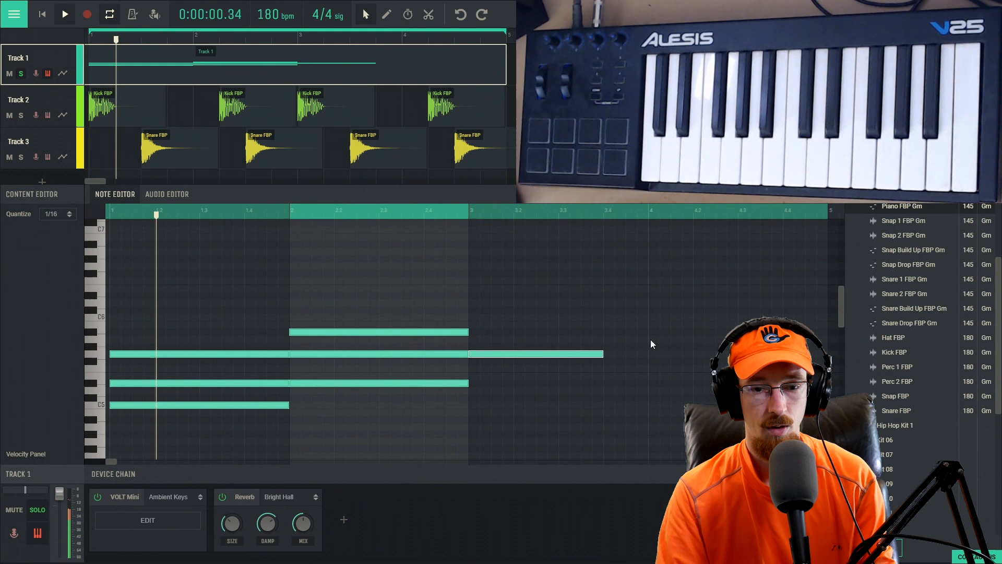
{"action": "left_click_drag", "start_coordinate": [604, 354], "coordinate": [647, 354]}
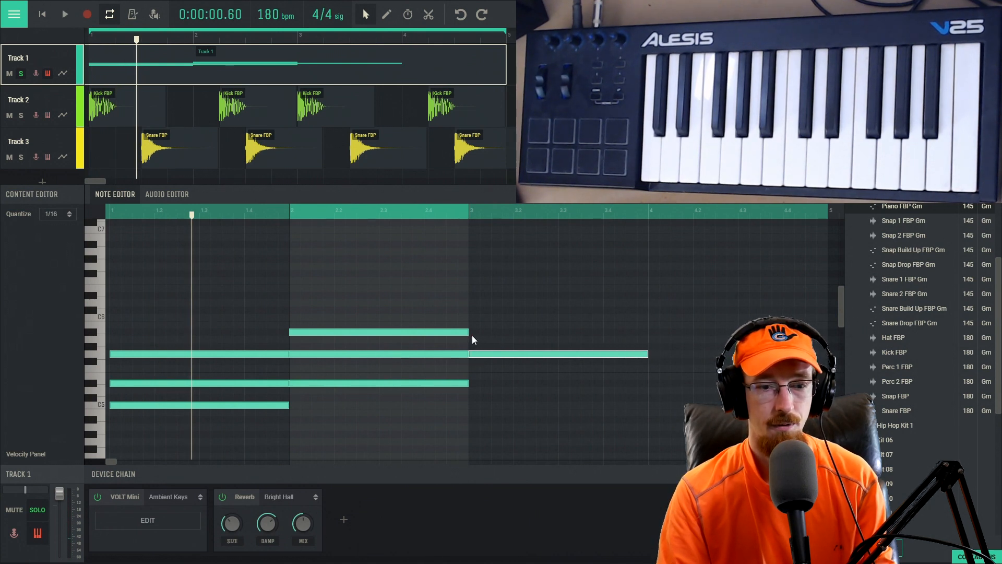
{"action": "left_click_drag", "start_coordinate": [469, 332], "coordinate": [648, 337]}
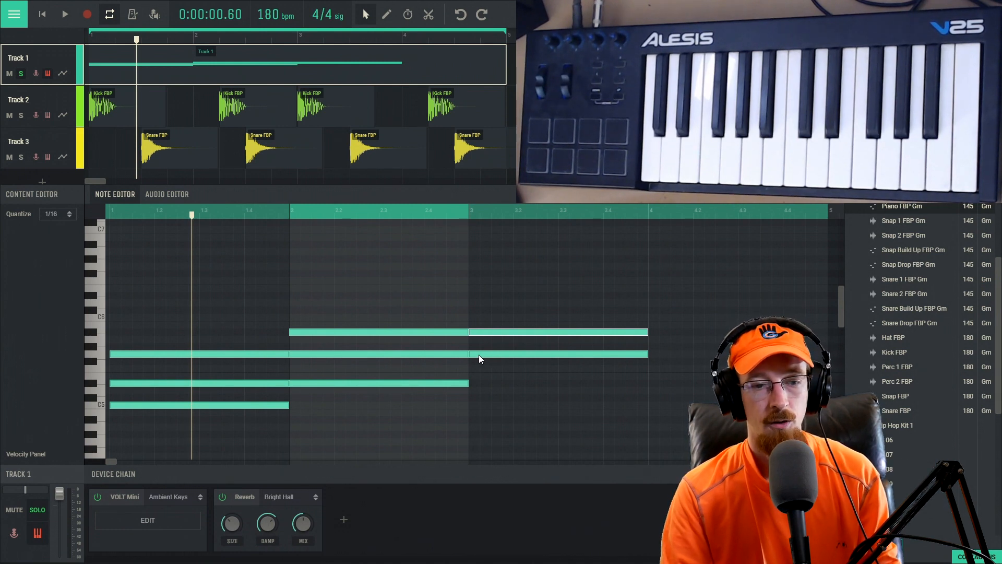
{"action": "double_click", "coordinate": [472, 303]}
{"action": "left_click_drag", "start_coordinate": [512, 302], "coordinate": [647, 301]}
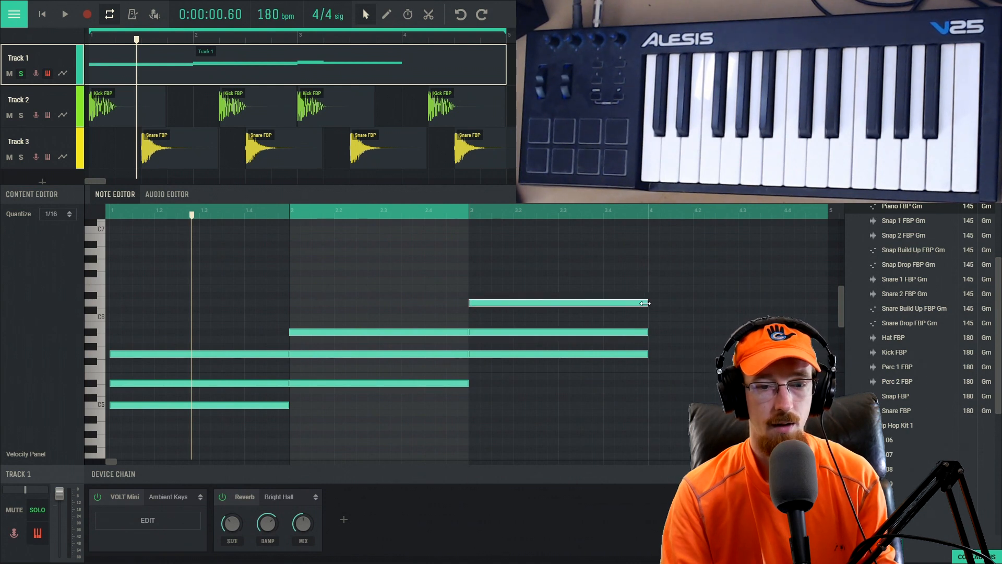
Return the playhead to the start, select the chords in turn and play the three-chord progression.
{"action": "left_click_drag", "start_coordinate": [373, 219], "coordinate": [105, 214]}
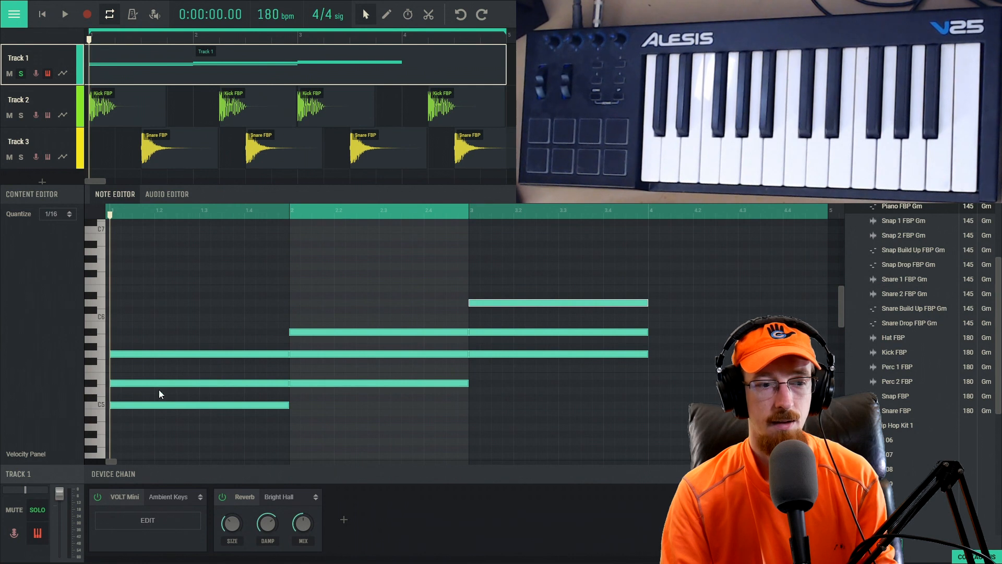
{"action": "left_click_drag", "start_coordinate": [334, 285], "coordinate": [350, 415]}
{"action": "left_click_drag", "start_coordinate": [546, 277], "coordinate": [544, 378]}
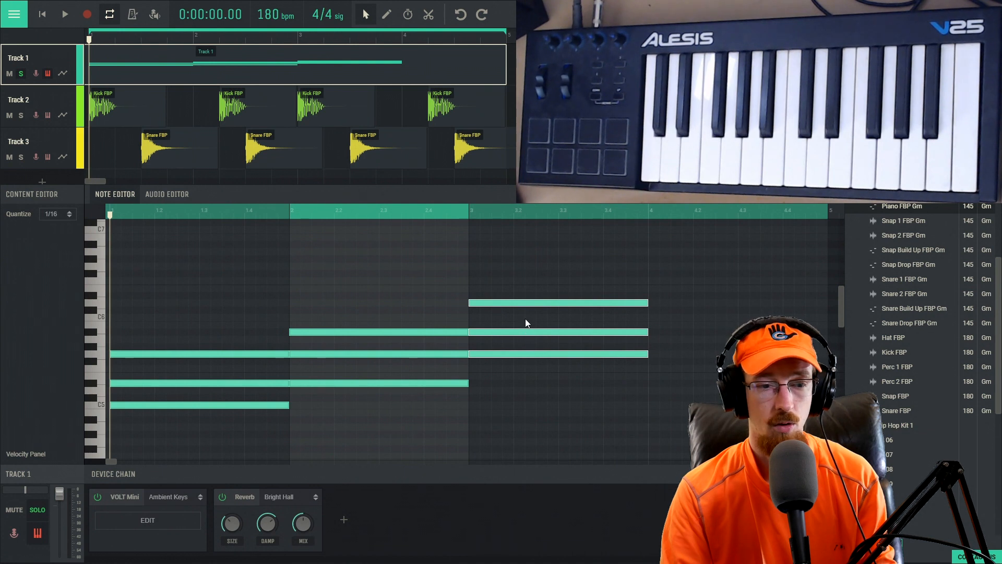
{"action": "left_click_drag", "start_coordinate": [233, 376], "coordinate": [236, 407]}
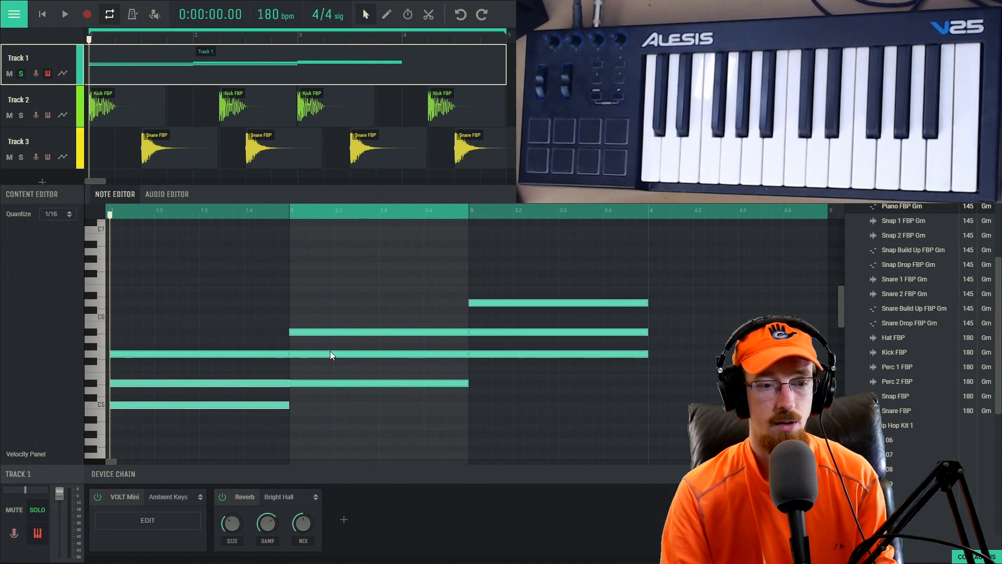
{"action": "left_click_drag", "start_coordinate": [331, 353], "coordinate": [349, 404]}
{"action": "key", "text": "ctrl+z"}
{"action": "key", "text": "space"}
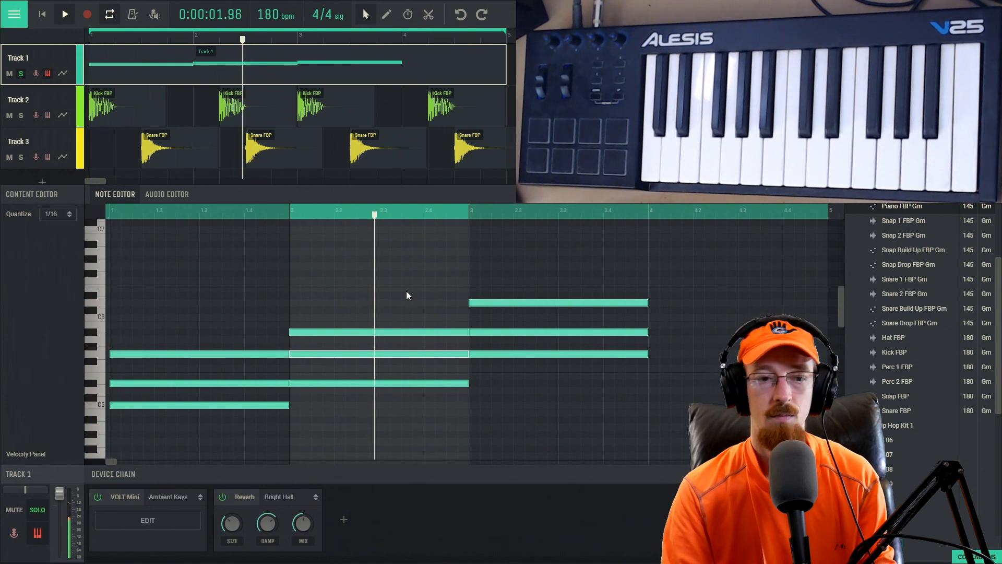
{"action": "key", "text": "space"}
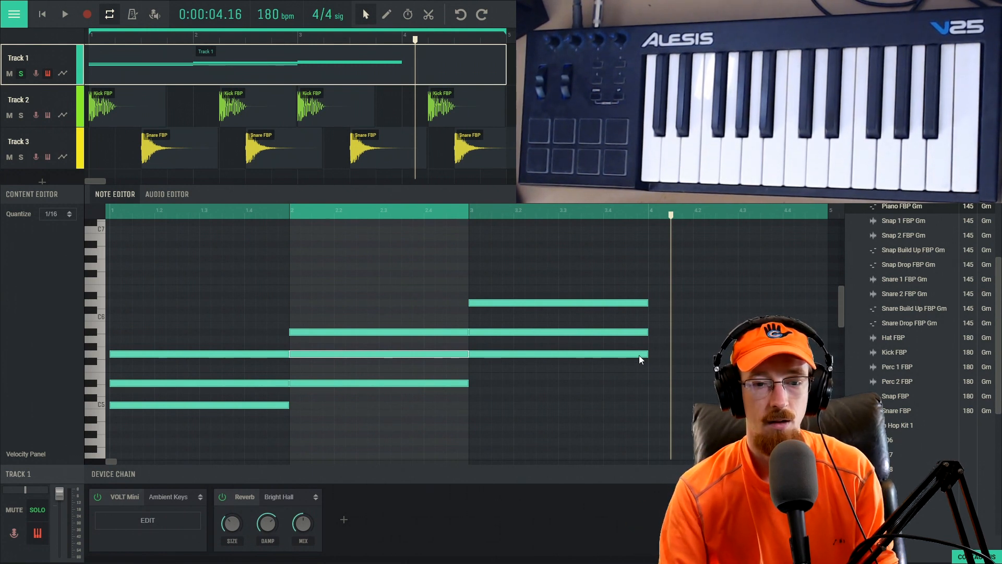
Add a fourth chord of full-bar F5, G#5 and C6 notes in bar 4 and play the progression from the start.
{"action": "left_click_drag", "start_coordinate": [650, 368], "coordinate": [725, 369]}
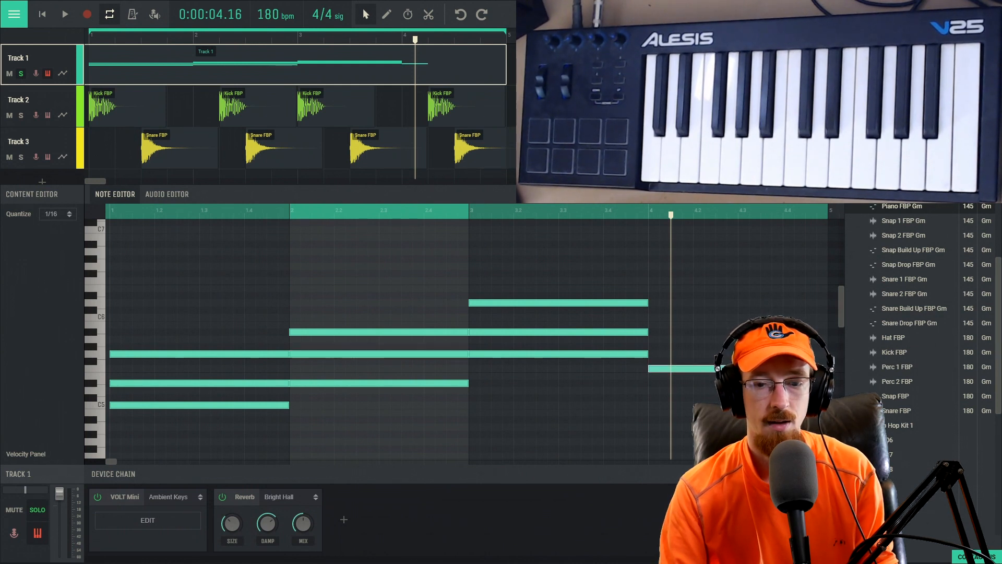
{"action": "left_click_drag", "start_coordinate": [827, 369], "coordinate": [827, 369]}
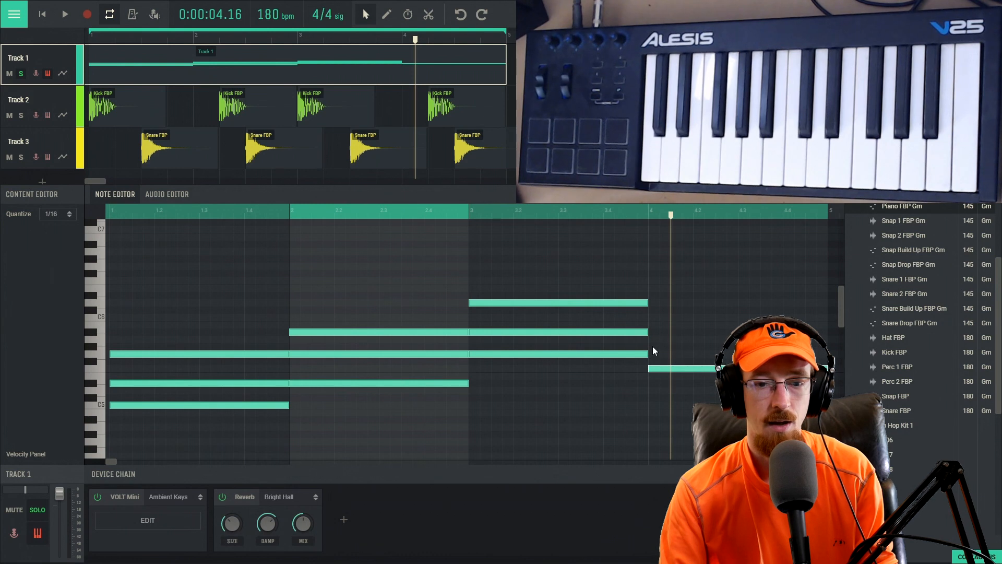
{"action": "left_click_drag", "start_coordinate": [652, 344], "coordinate": [827, 349]}
{"action": "left_click_drag", "start_coordinate": [651, 317], "coordinate": [813, 323]}
{"action": "left_click_drag", "start_coordinate": [426, 213], "coordinate": [112, 210]}
{"action": "key", "text": "space"}
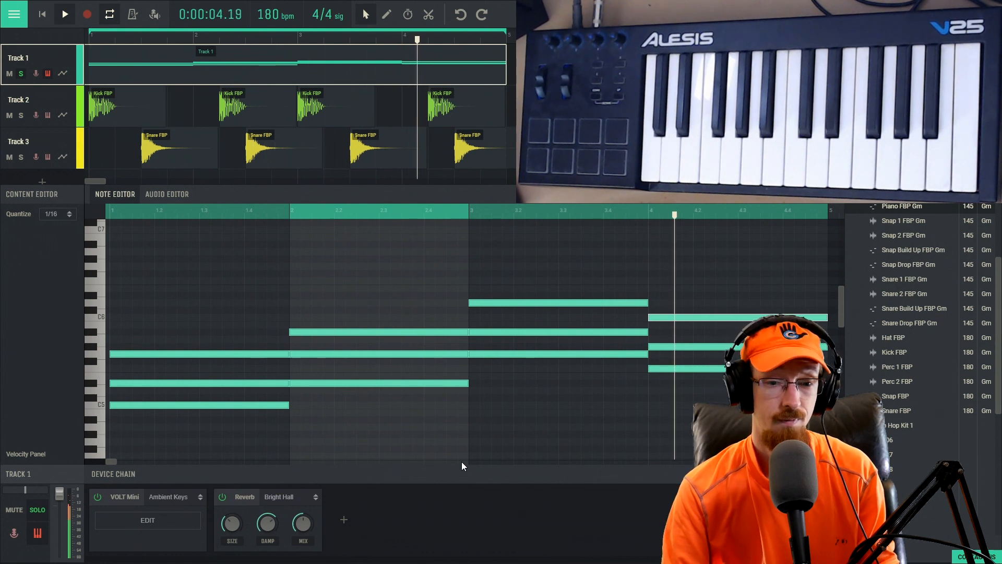
{"action": "key", "text": "space"}
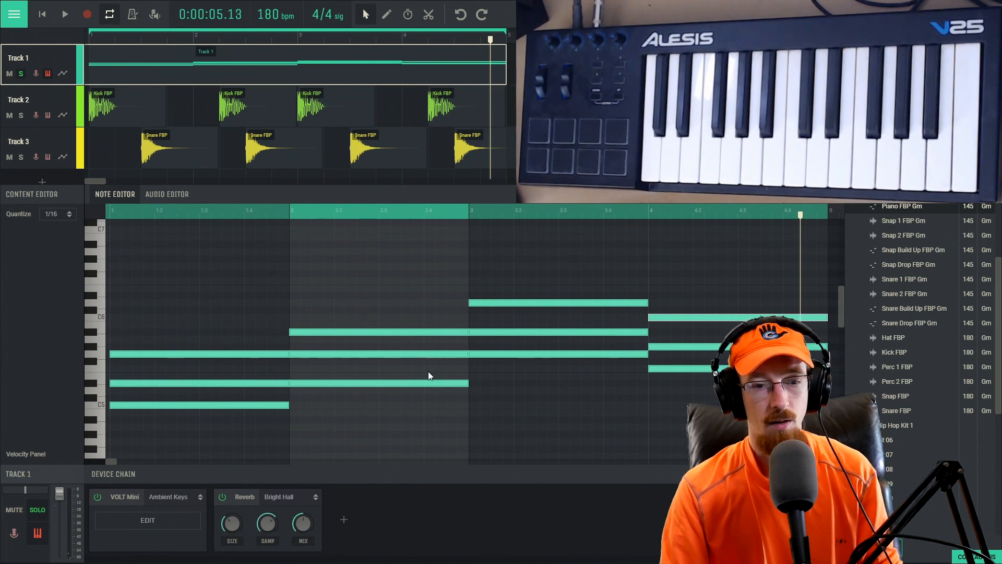
{"action": "mouse_move", "coordinate": [361, 353]}
{"action": "left_mouse_down"}
{"action": "mouse_move", "coordinate": [380, 397]}
{"action": "mouse_move", "coordinate": [359, 355]}
{"action": "left_mouse_up"}
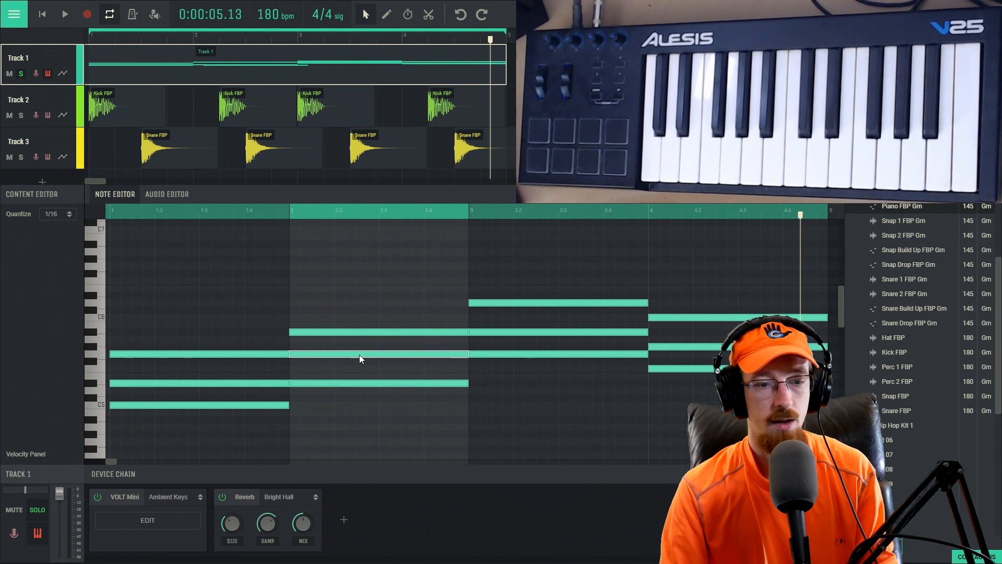
{"action": "left_click_drag", "start_coordinate": [369, 423], "coordinate": [374, 353]}
{"action": "left_click_drag", "start_coordinate": [523, 379], "coordinate": [534, 422]}
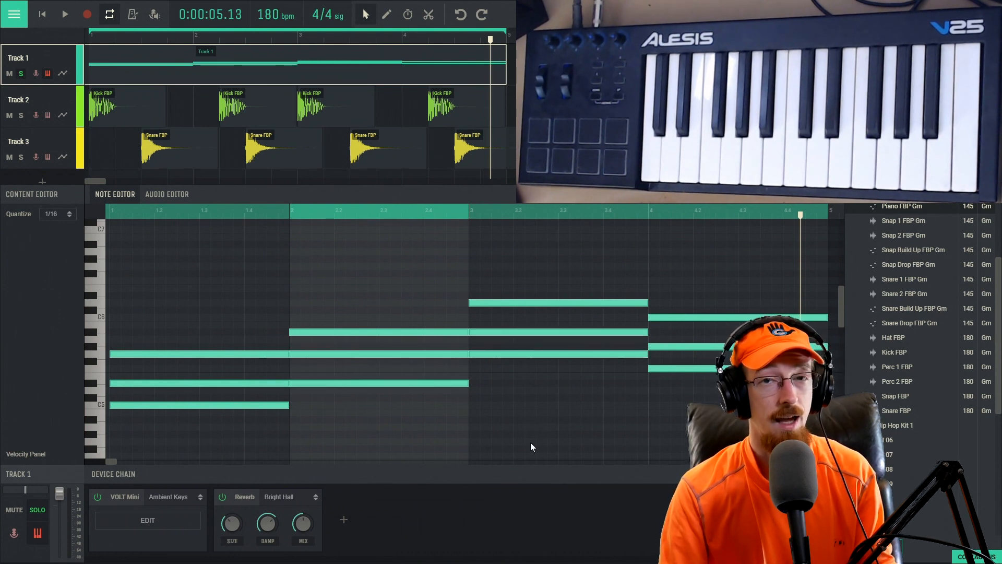